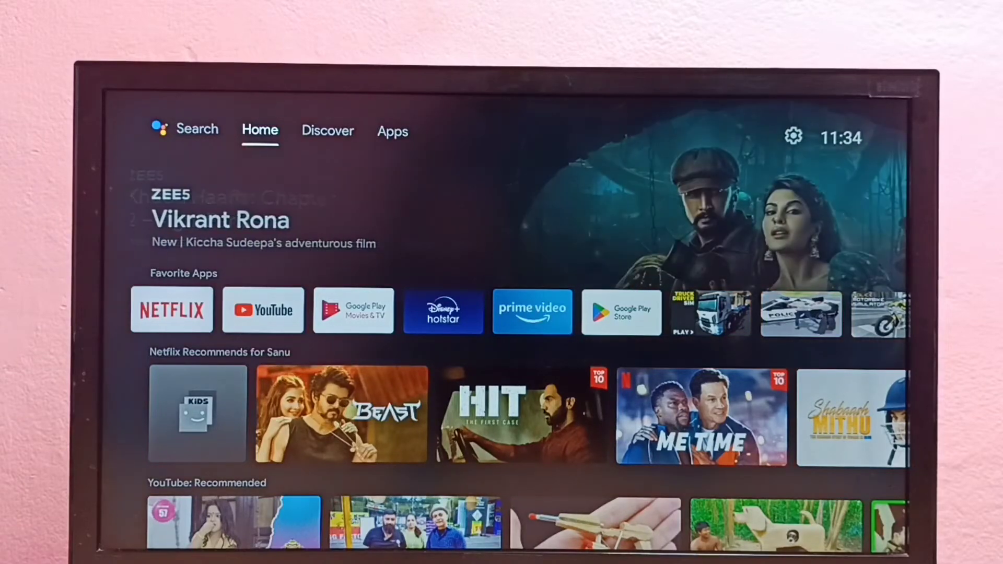
# Move from Home past Discover to the Apps tab listing installed apps and games.
pyautogui.press('Right')
pyautogui.press('Right')
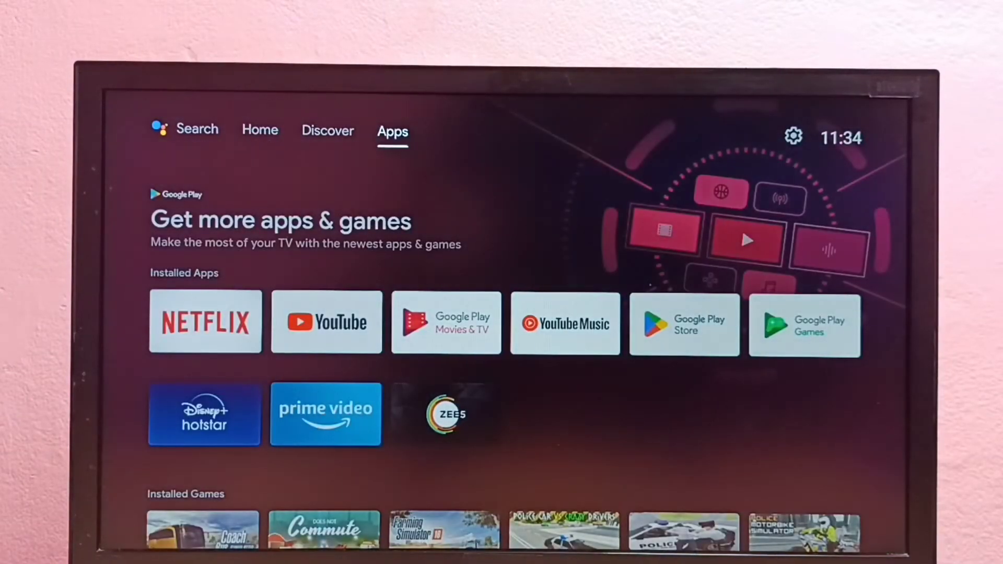
pyautogui.press('Right')
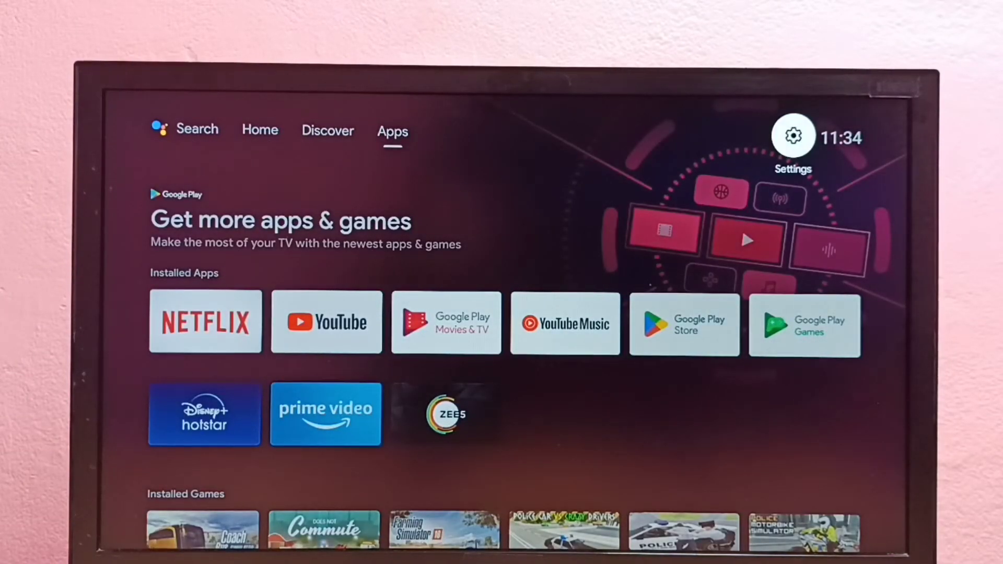
# Open Settings, then Apps, then See all apps to list installed apps with sizes.
pyautogui.press('Return')
pyautogui.press('Down')
pyautogui.press('Down')
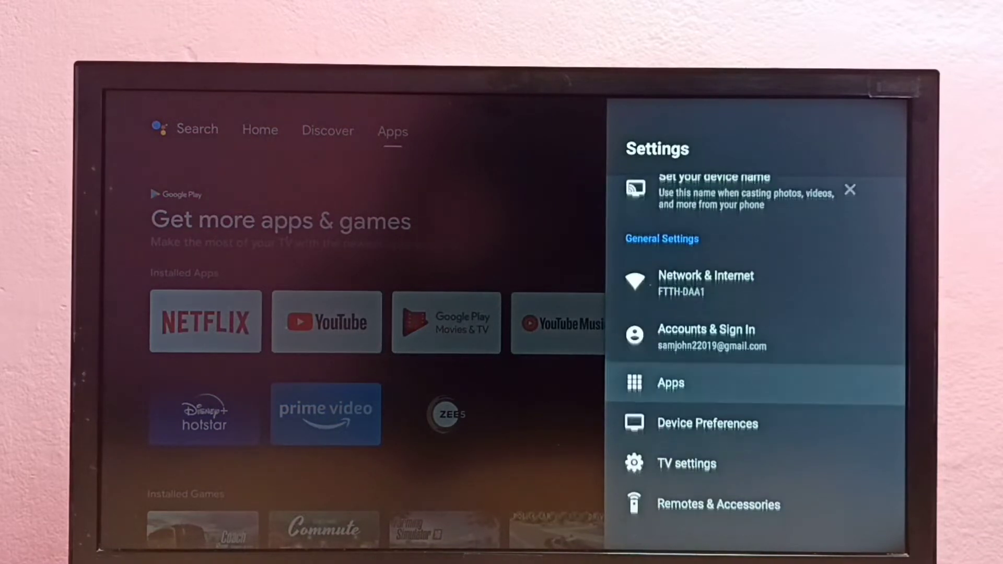
pyautogui.press('Return')
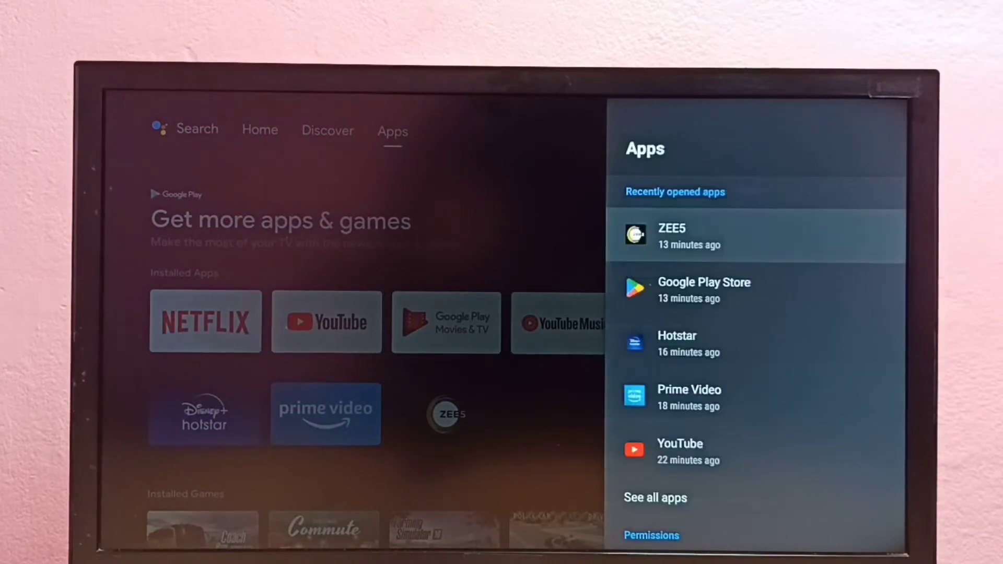
pyautogui.press('Down')
pyautogui.press('Down')
pyautogui.press('Down')
pyautogui.press('Down')
pyautogui.press('Down')
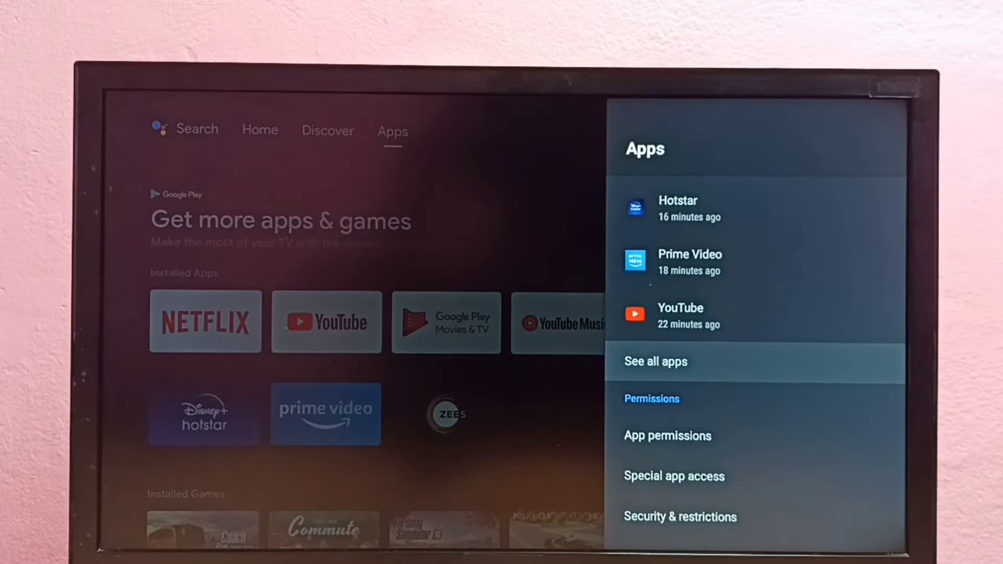
pyautogui.press('Return')
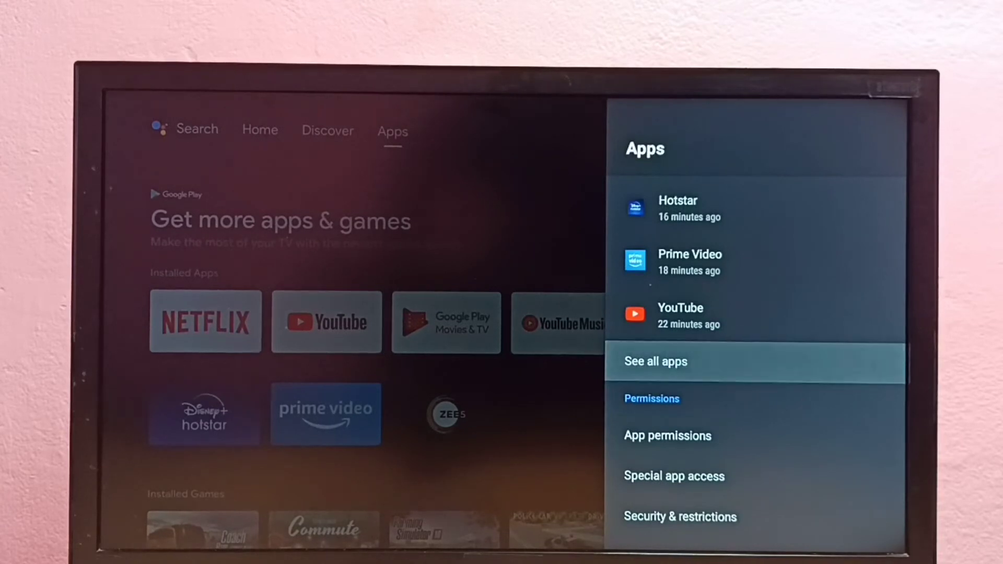
pyautogui.press('Down')
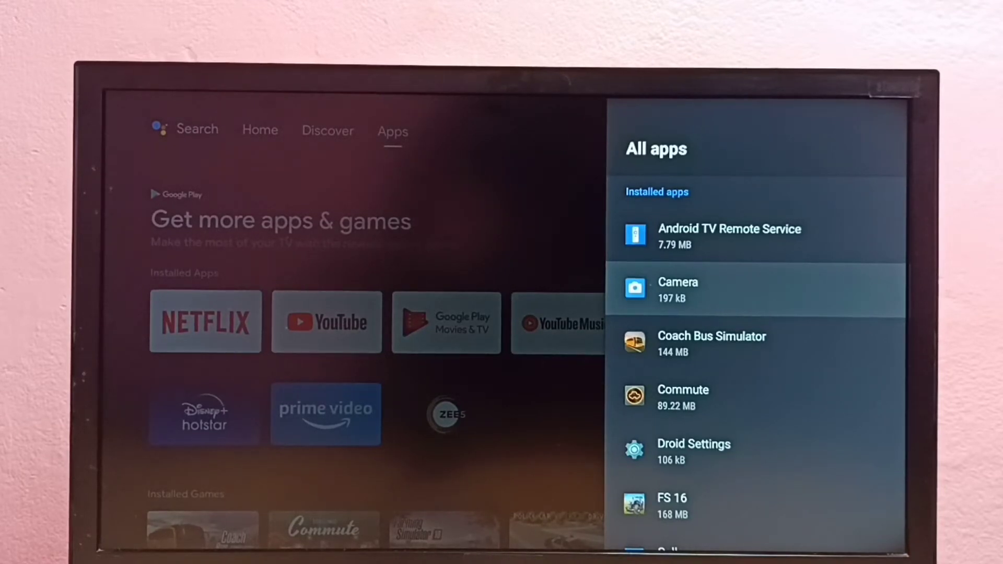
# Open Hotstar's app info (version 5.2.9, 39.50 MB) and focus Uninstall.
pyautogui.press('Down')
pyautogui.press('Down')
pyautogui.press('Down')
pyautogui.press('Down')
pyautogui.press('Down')
pyautogui.press('Down')
pyautogui.press('Down')
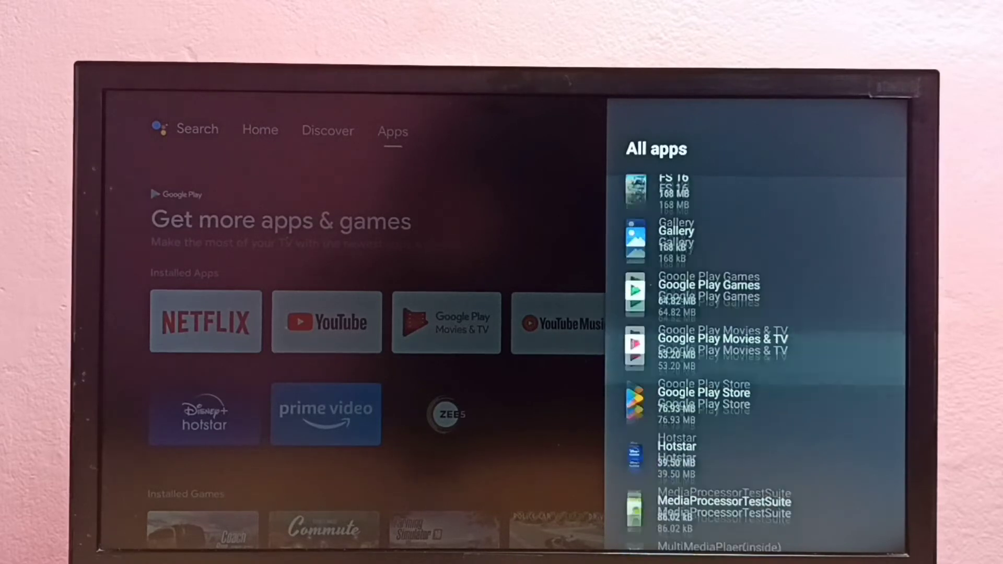
pyautogui.press('Down')
pyautogui.press('Down')
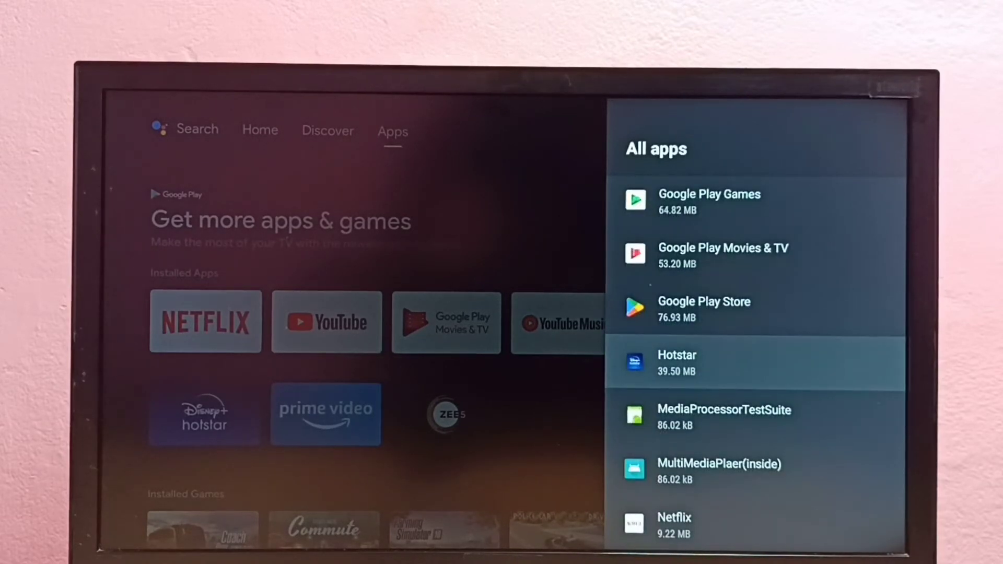
pyautogui.press('Return')
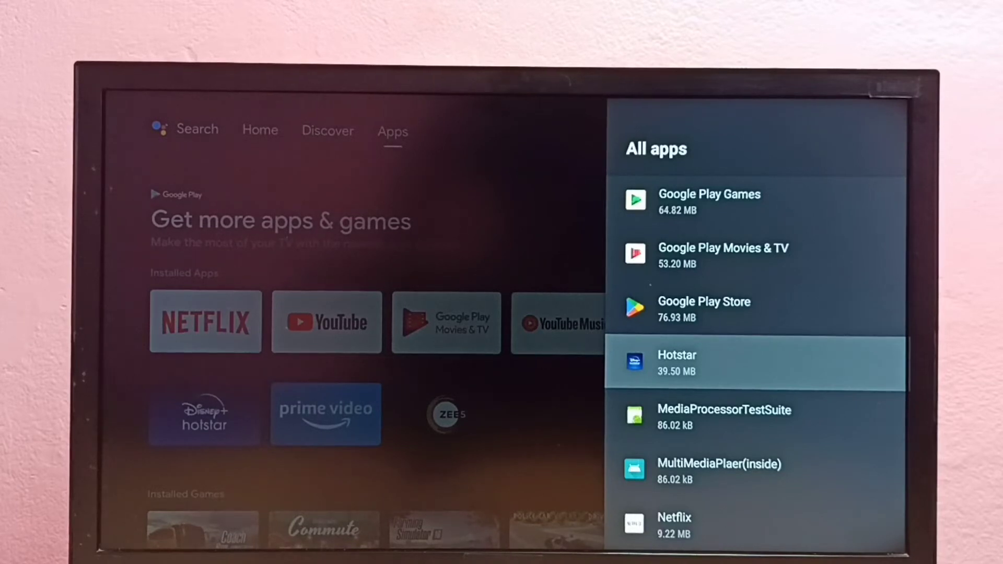
pyautogui.press('Return')
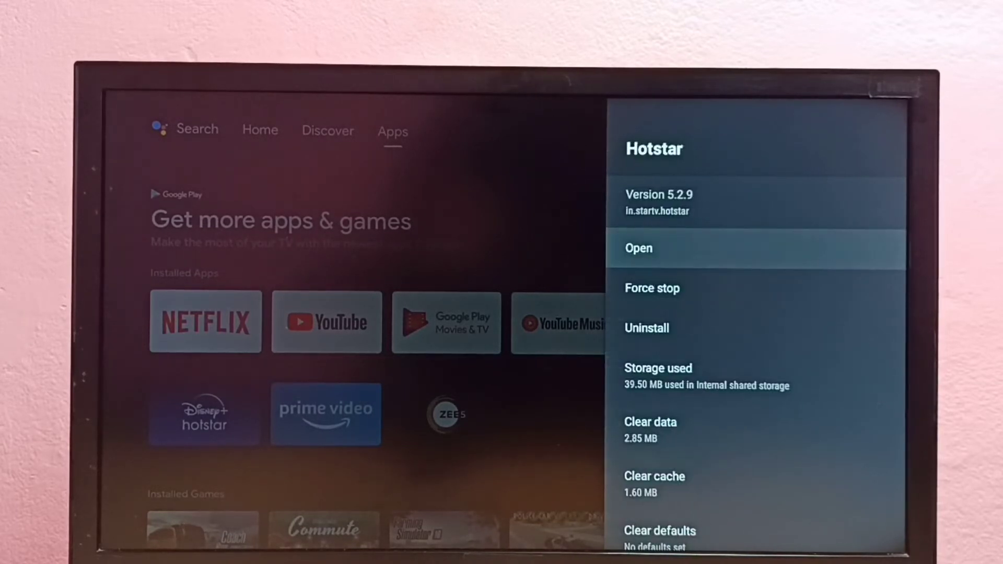
pyautogui.press('Down')
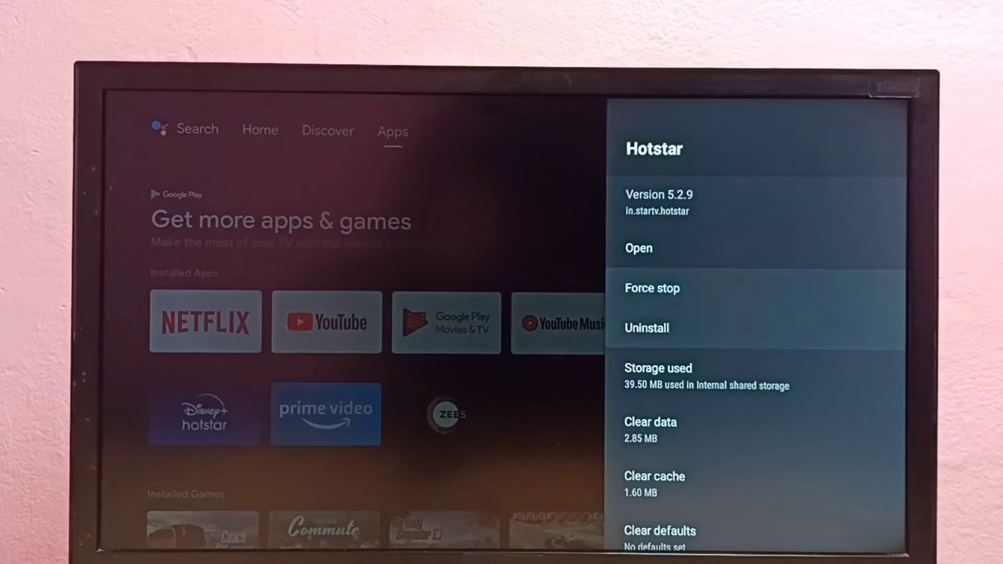
pyautogui.press('Down')
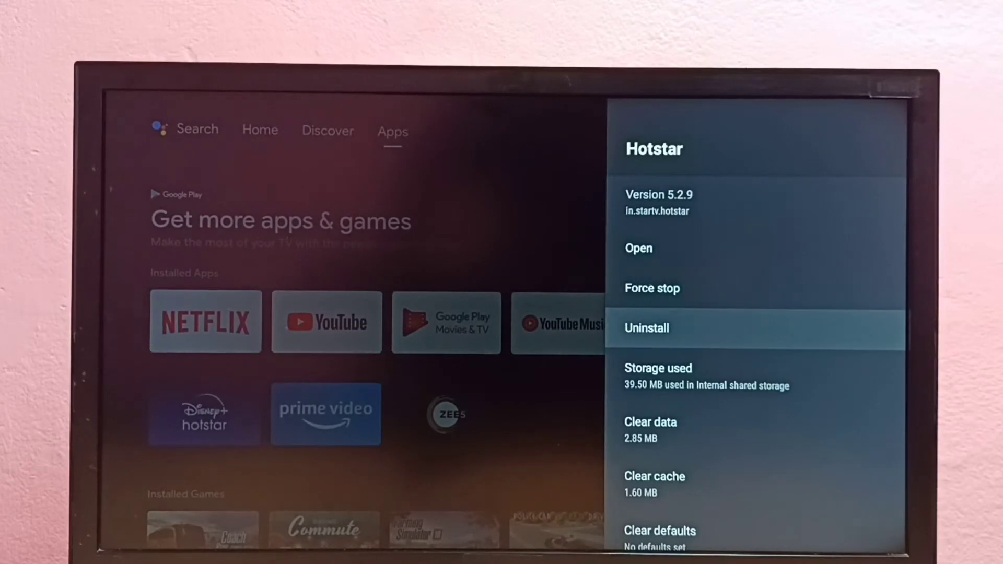
# Uninstall Hotstar and confirm with OK.
pyautogui.press('Return')
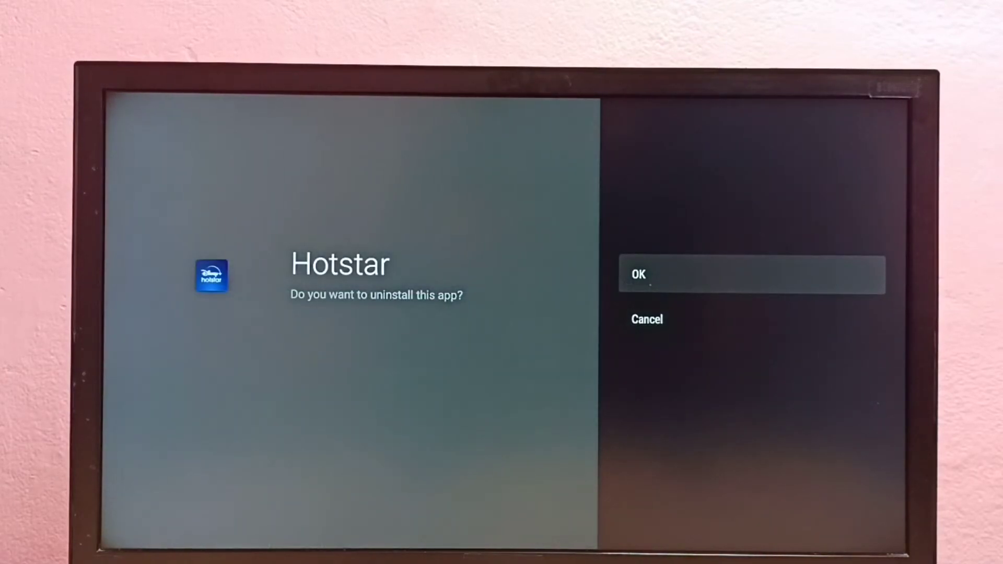
pyautogui.press('Return')
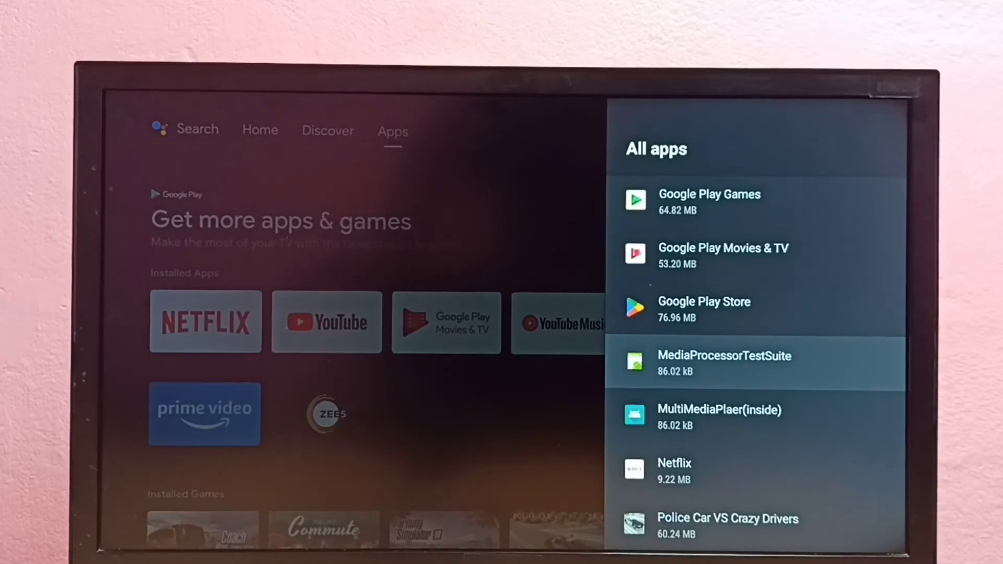
# Back out of All apps and the Settings panels toward the home screen.
pyautogui.press('Escape')
pyautogui.press('Escape')
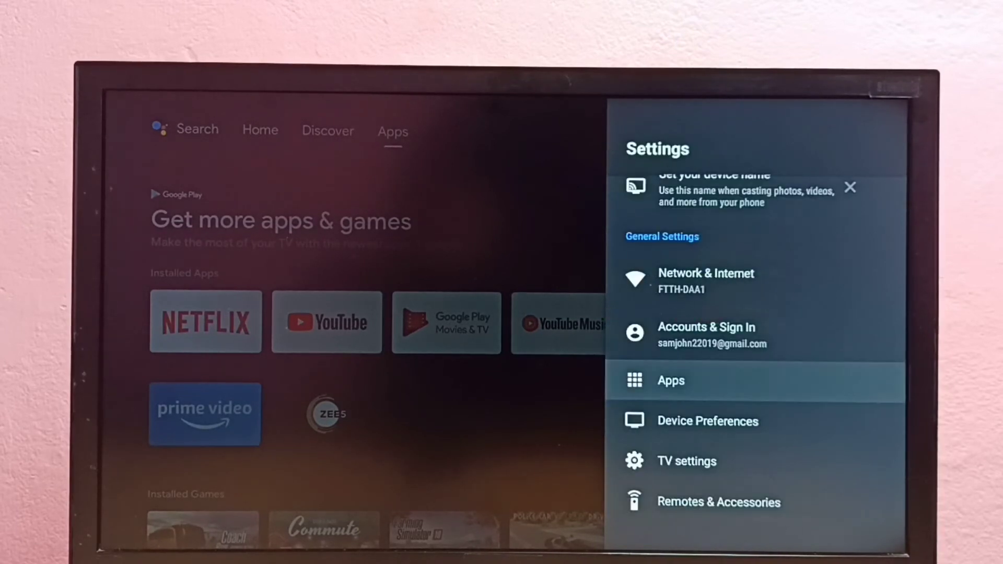
pyautogui.press('Escape')
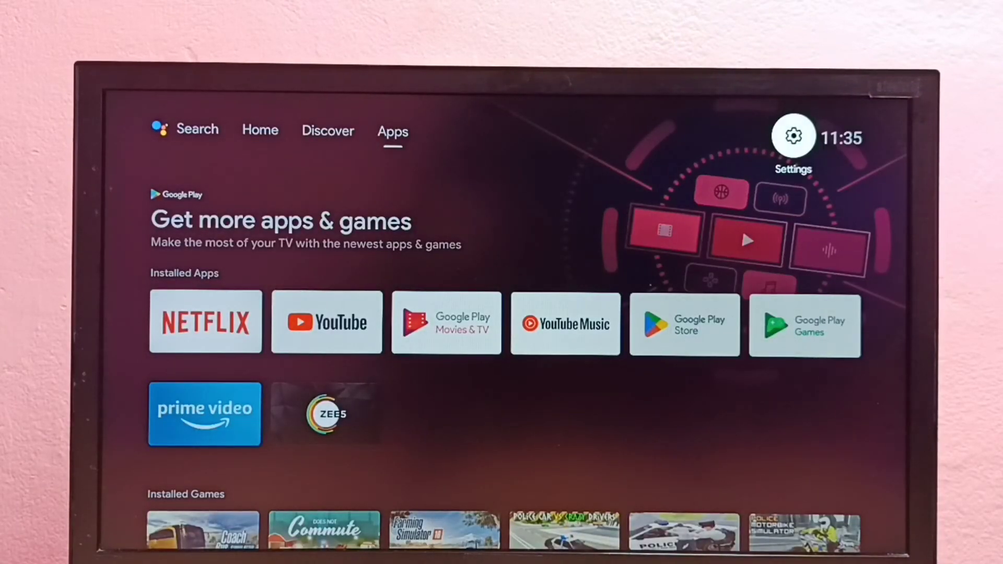